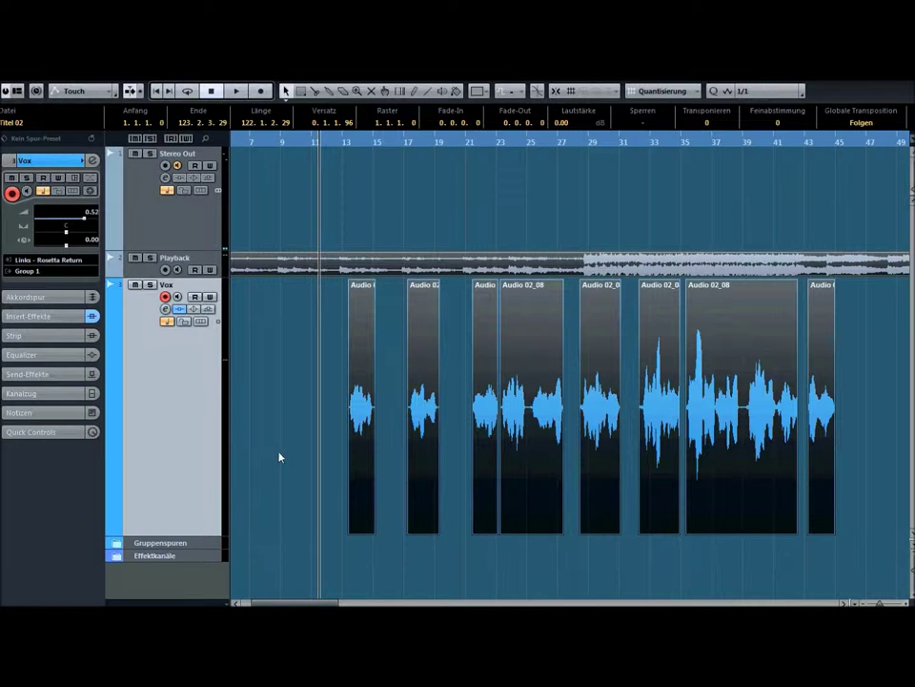
- Play back the Titel 02 project to hear the Vox vocals, stopping near bar 38
key(space)
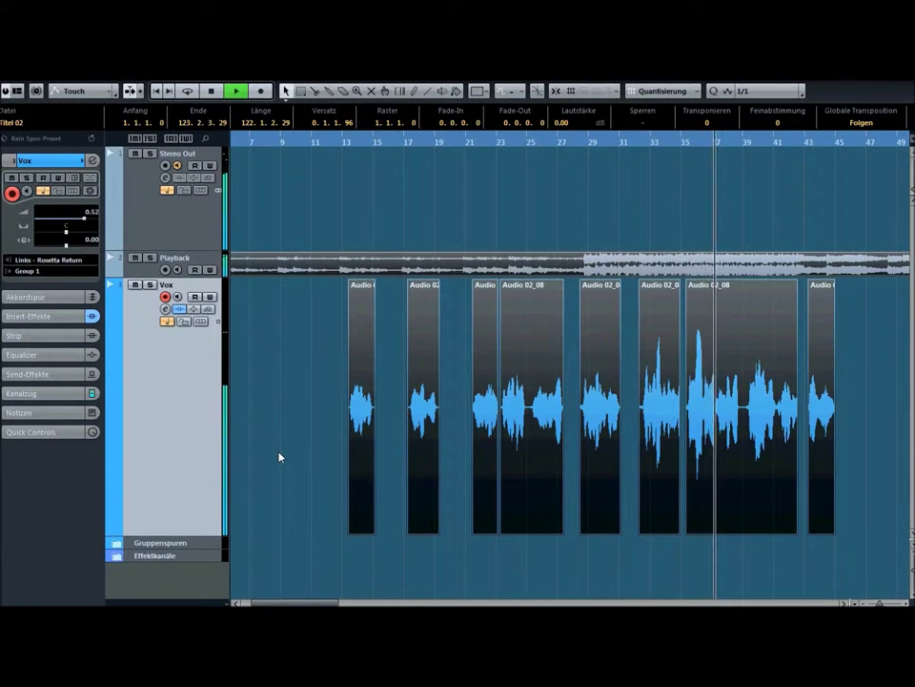
key(space)
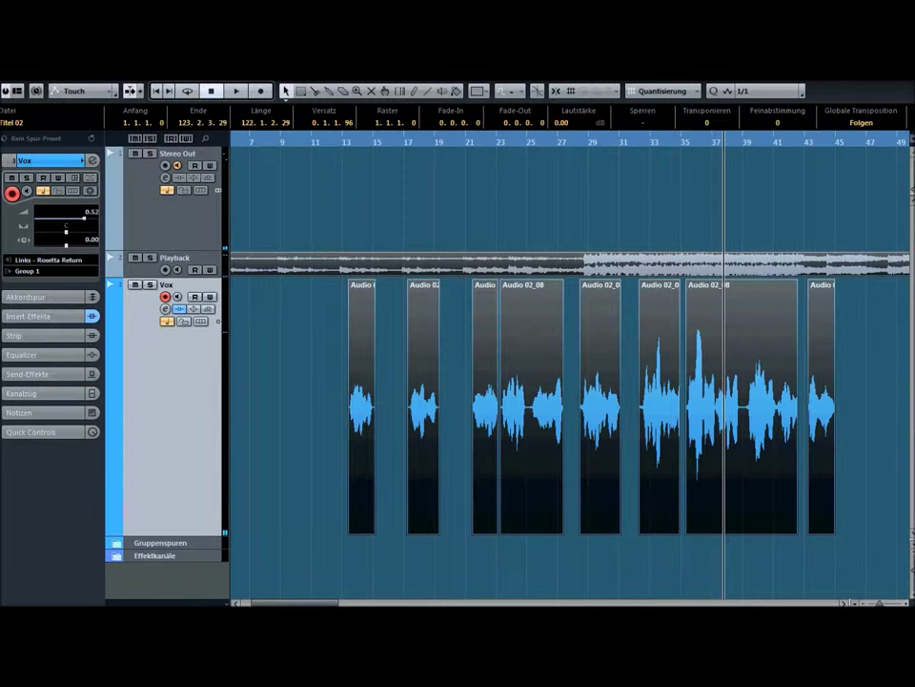
- Move the Compressor window aside, bypass the Vox track's insert effects, and deselect all events
drag(445, 311, 605, 275)
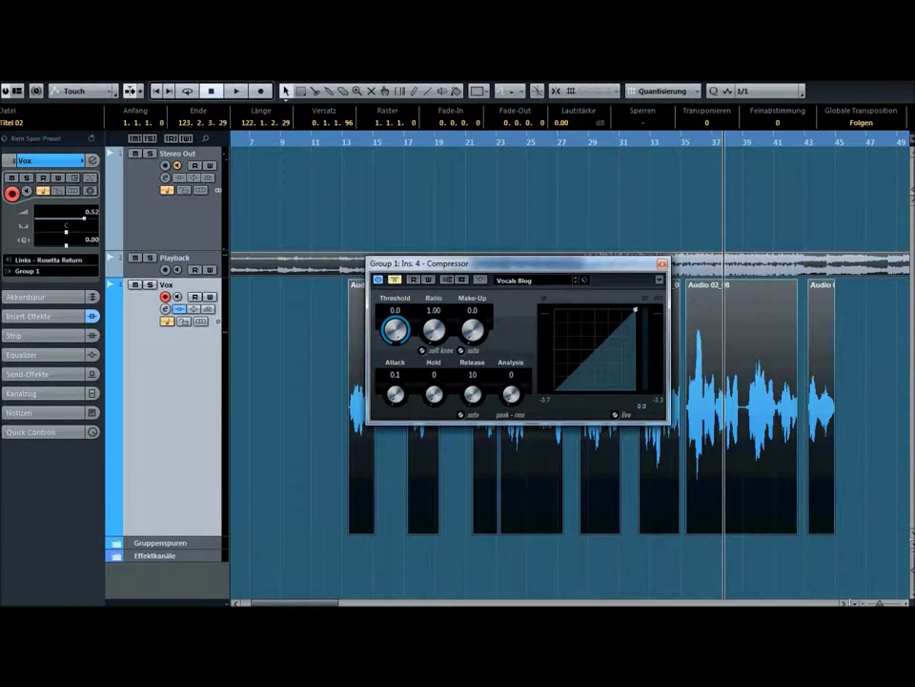
click(91, 315)
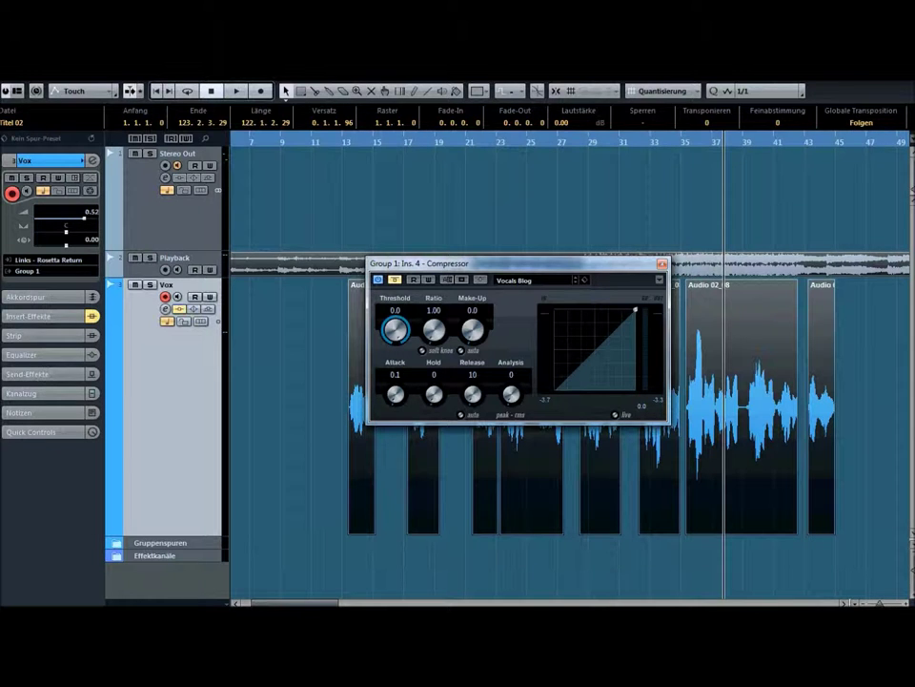
click(245, 407)
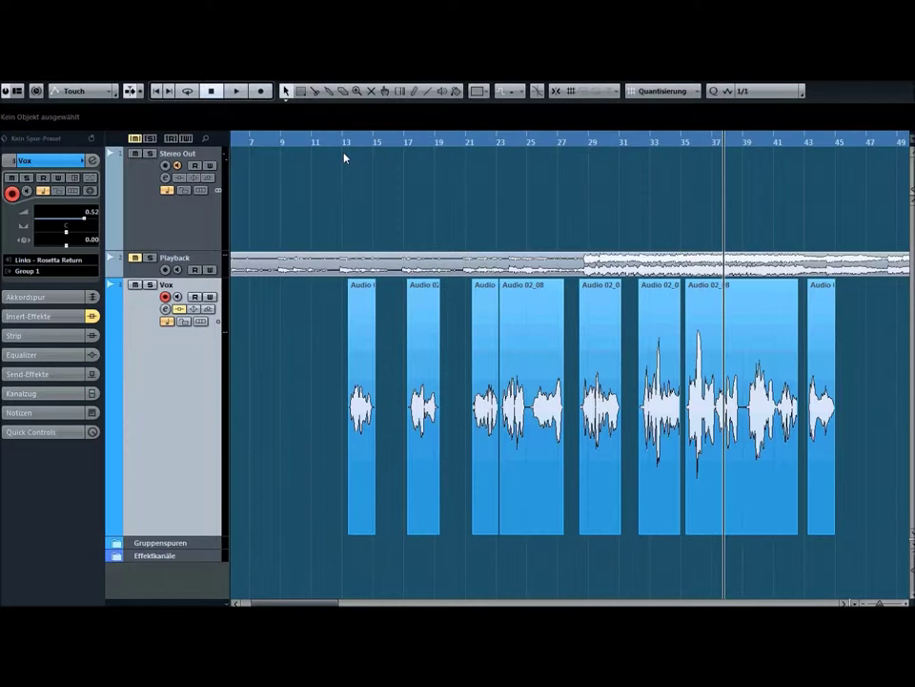
- Loop bars 21–27 over the two selected vocal events and listen to them unprocessed
click(469, 143)
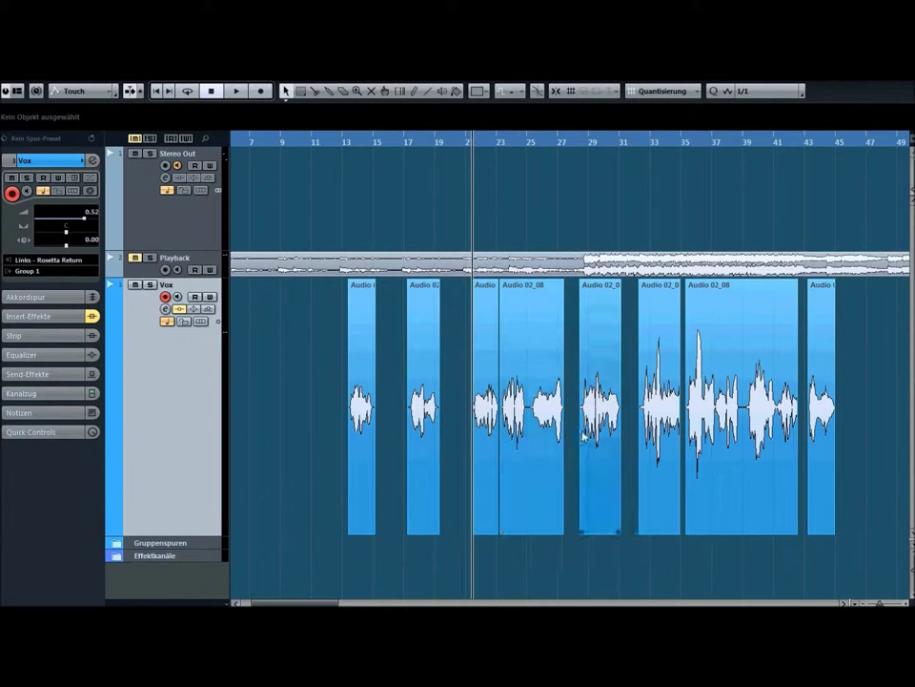
drag(572, 448, 467, 477)
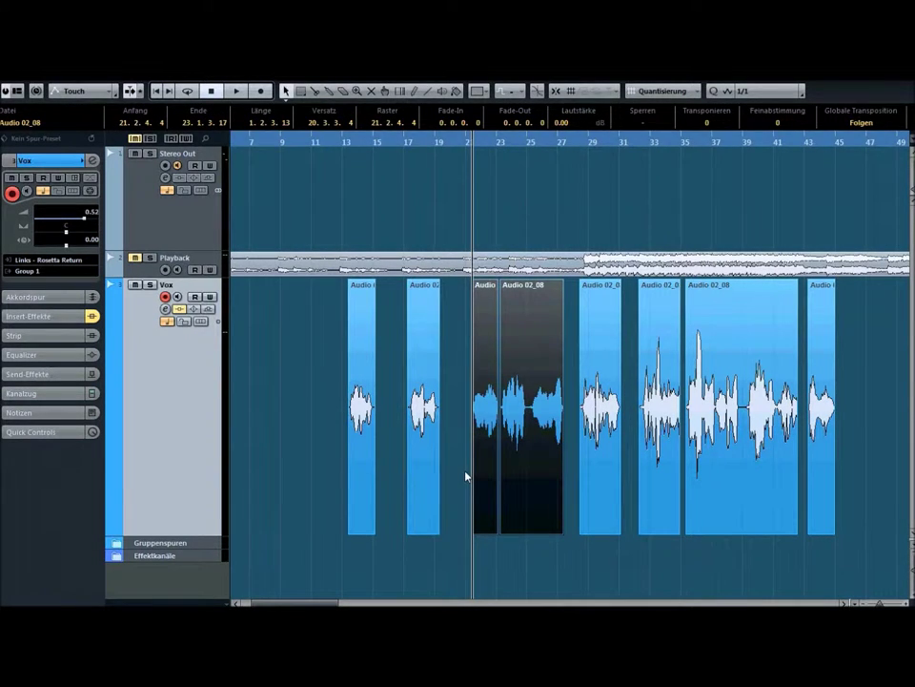
key(p)
key(space)
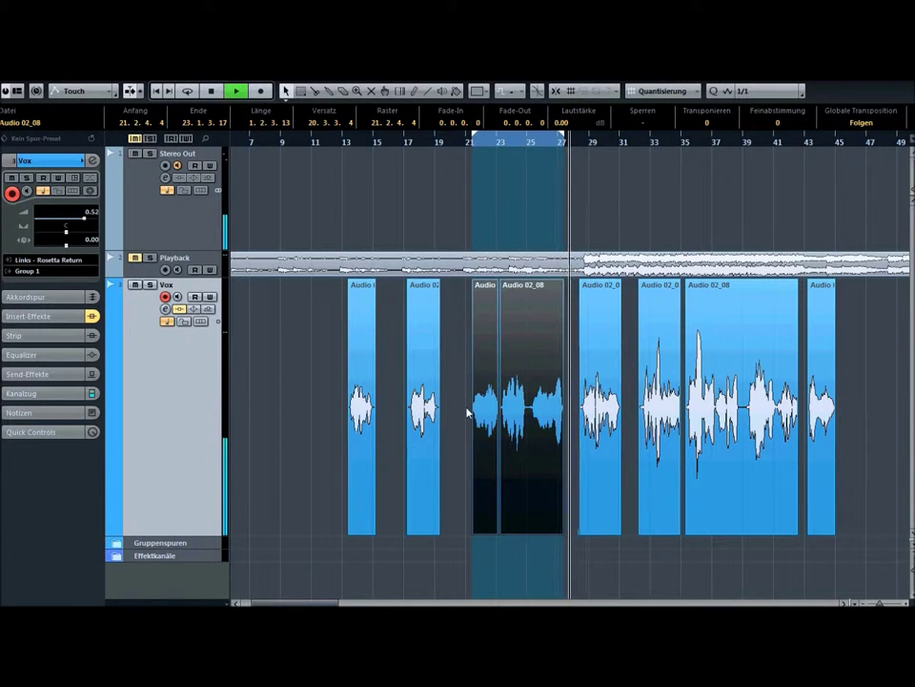
key(space)
click(278, 370)
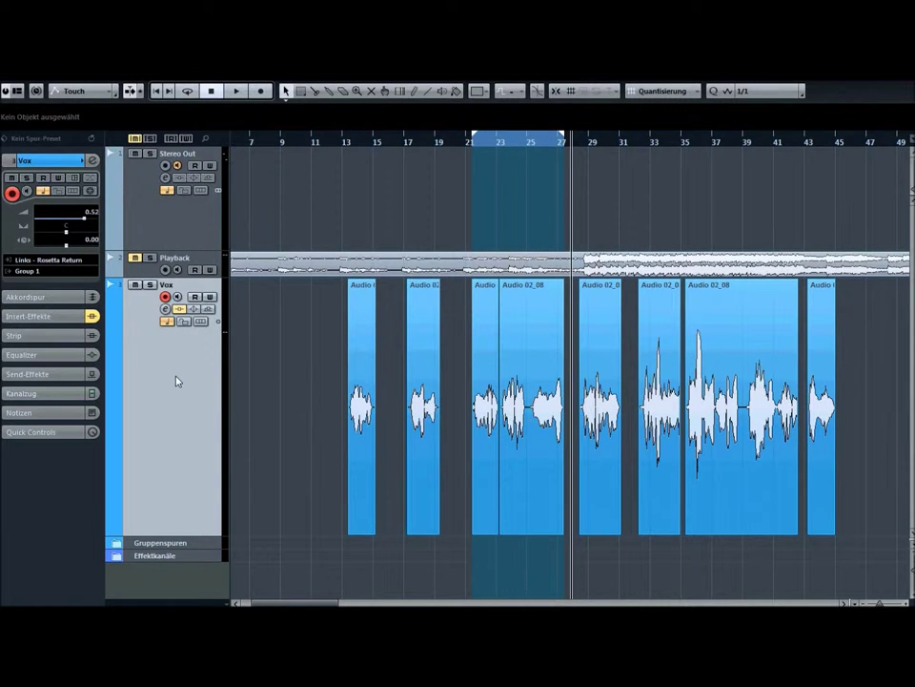
- Expand the Vox track's Insert-Effekte slots, re-enable the inserts, and select Audio 02_08
click(51, 321)
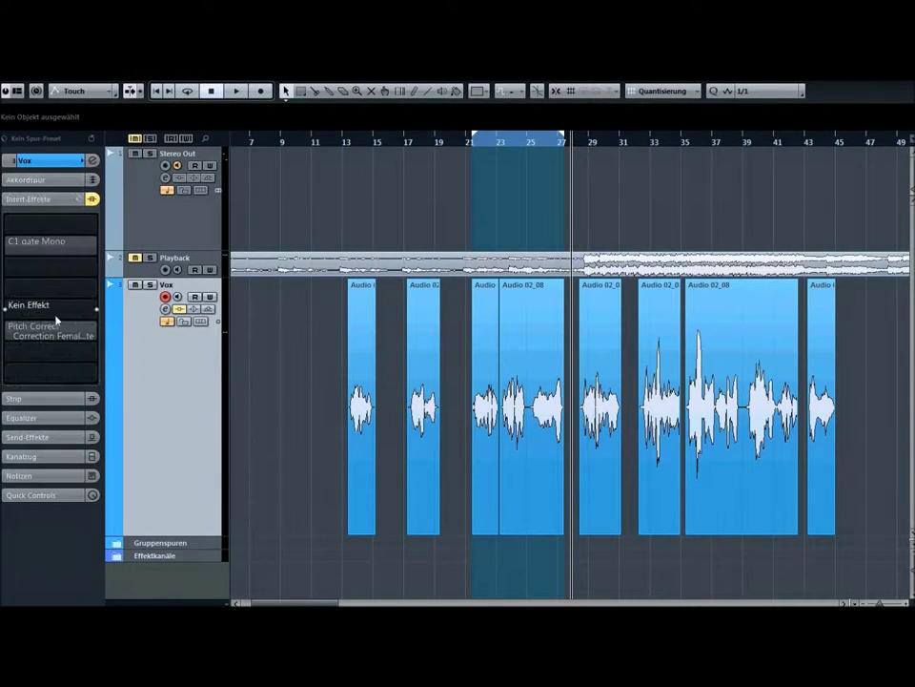
click(92, 199)
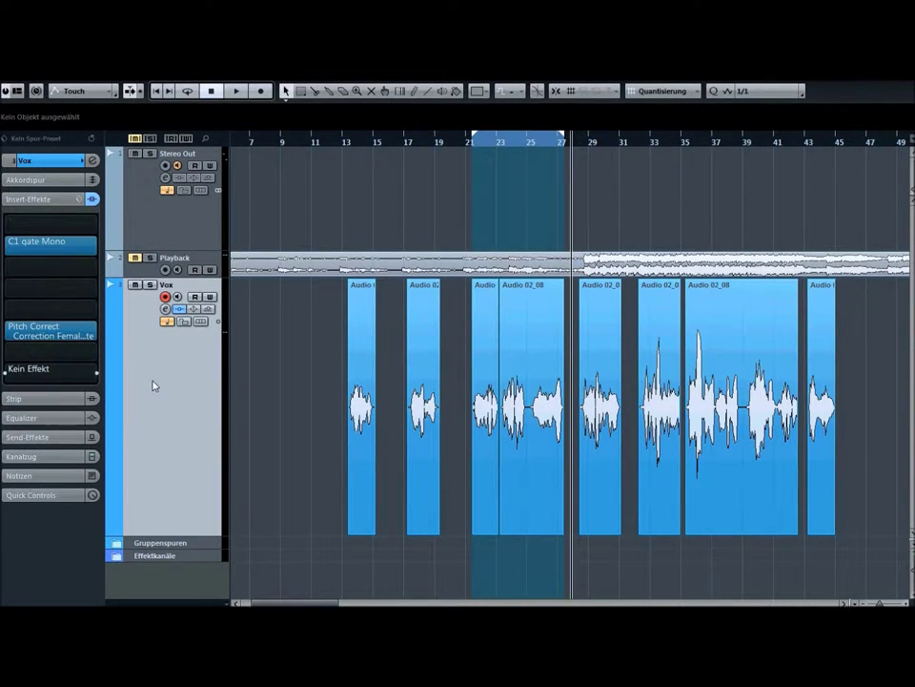
click(507, 401)
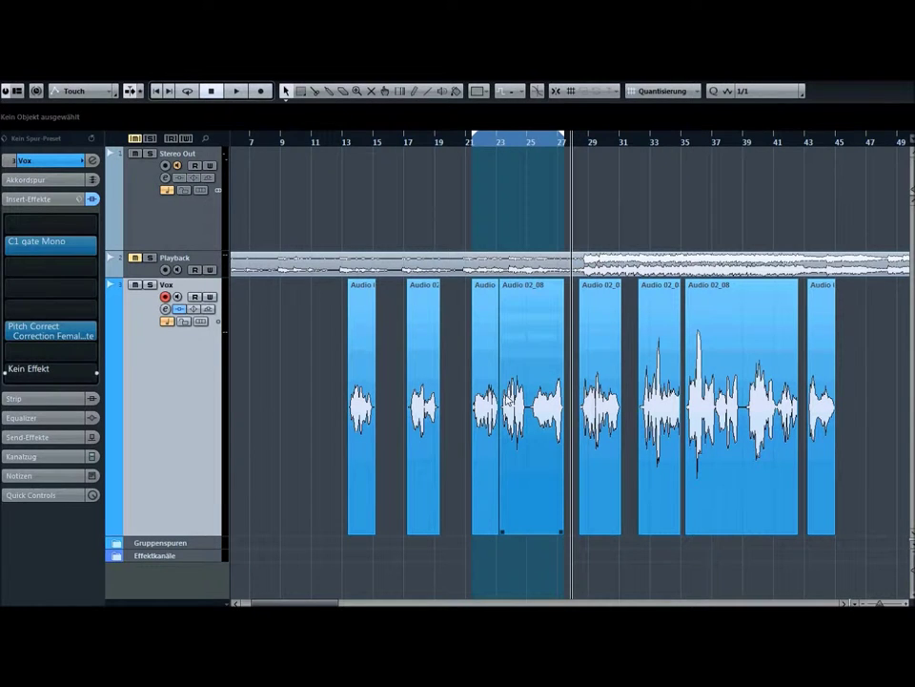
- Deselect the event, center the Group 1 Compressor window, and expand the Vox Inspector section
click(392, 304)
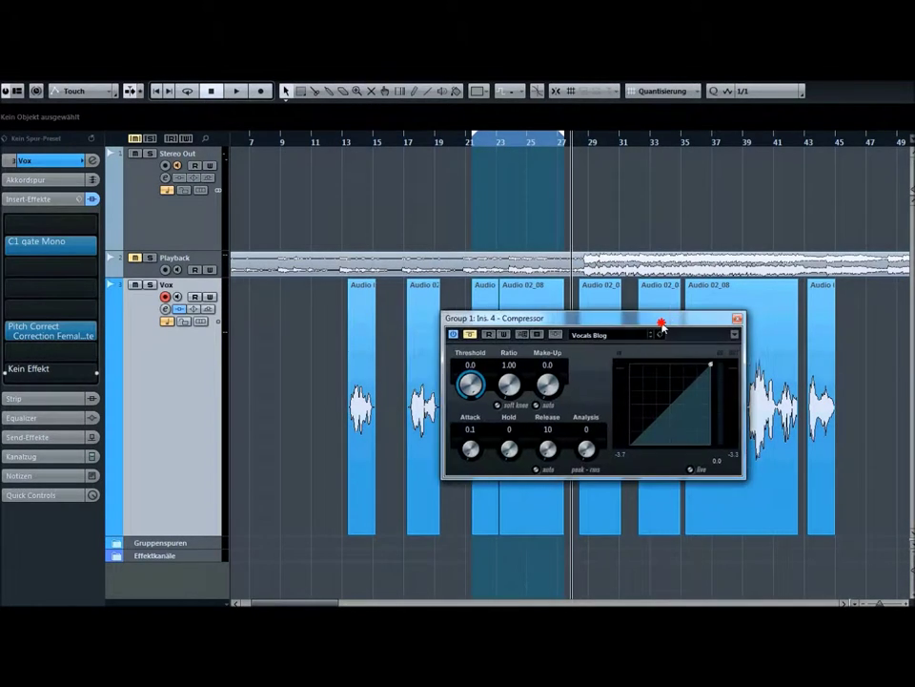
drag(660, 320, 611, 326)
click(29, 160)
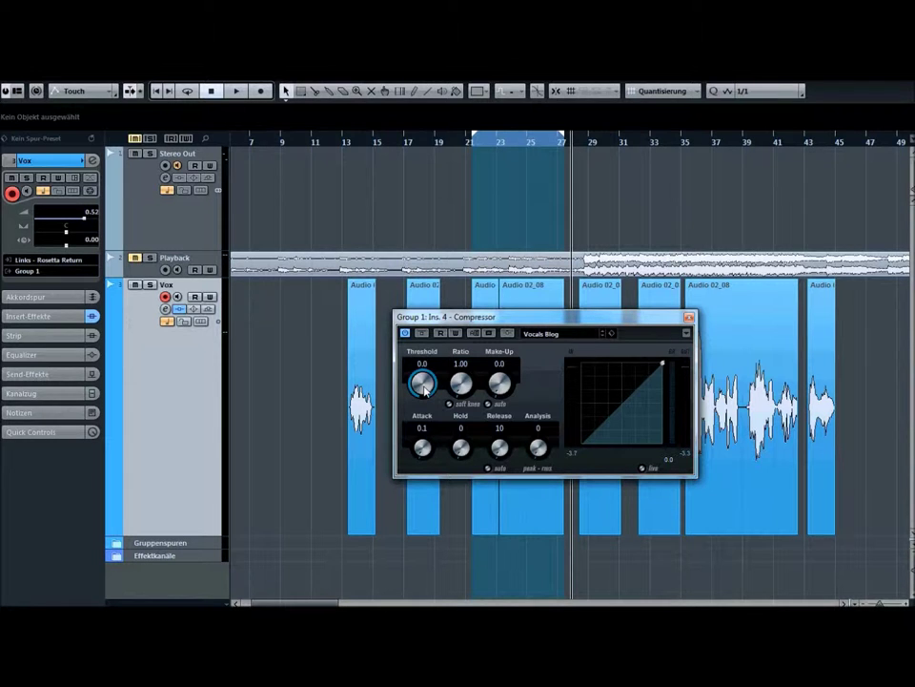
- Lower the Compressor threshold to -21.7 dB and raise the ratio to 2.05
drag(424, 387, 423, 431)
drag(631, 399, 618, 395)
drag(462, 393, 459, 371)
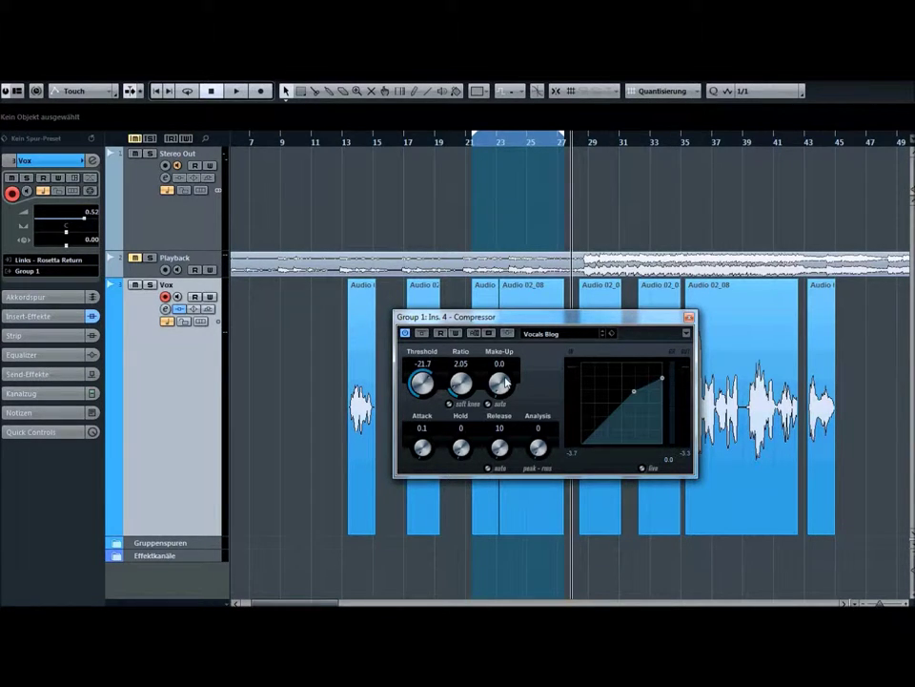
- Enter 3 as the Compressor ratio so it reads 3.00
click(460, 364)
text(3)
key(Return)
- Raise the Make-Up gain to 4.7 dB and shift the Compressor window down-left
scroll(500, 379, up, 3)
scroll(500, 374, up, 1)
scroll(497, 378, up, 1)
drag(527, 316, 307, 371)
- Reposition the Compressor window and select the Audio 02_08 vocal event
drag(399, 374, 437, 330)
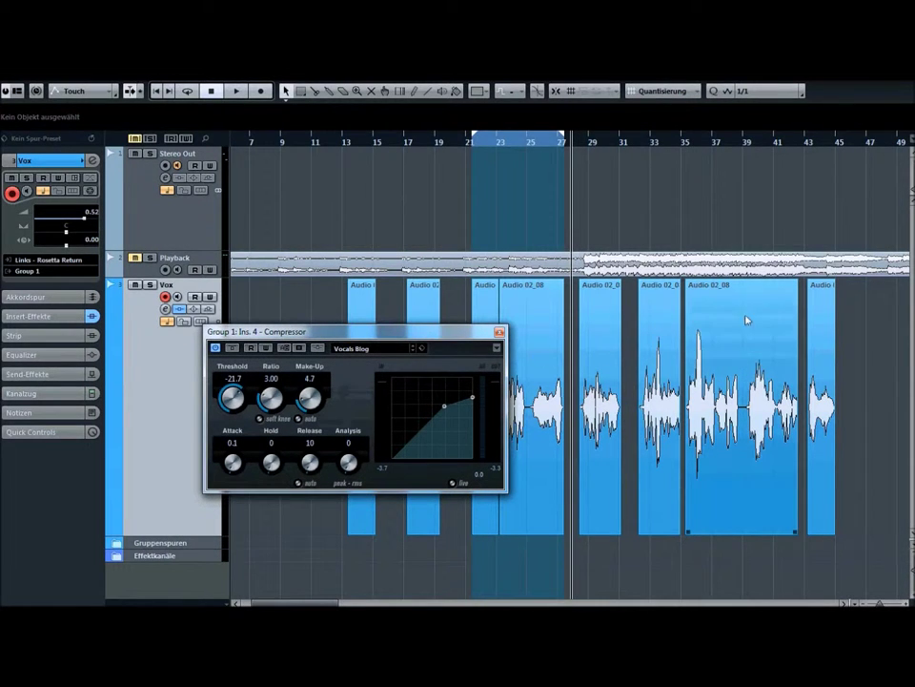
click(706, 334)
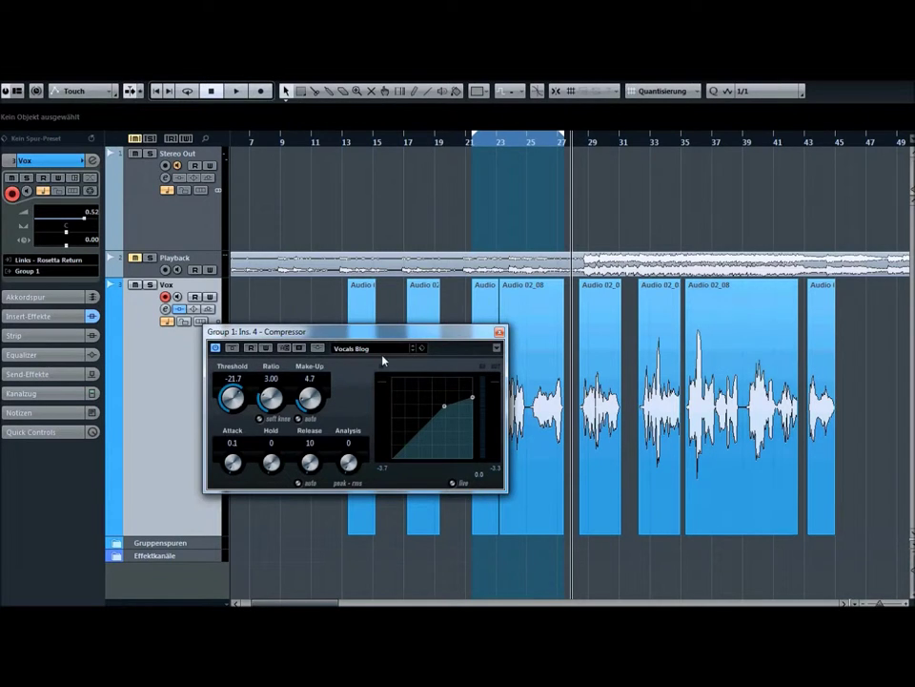
drag(410, 341, 436, 330)
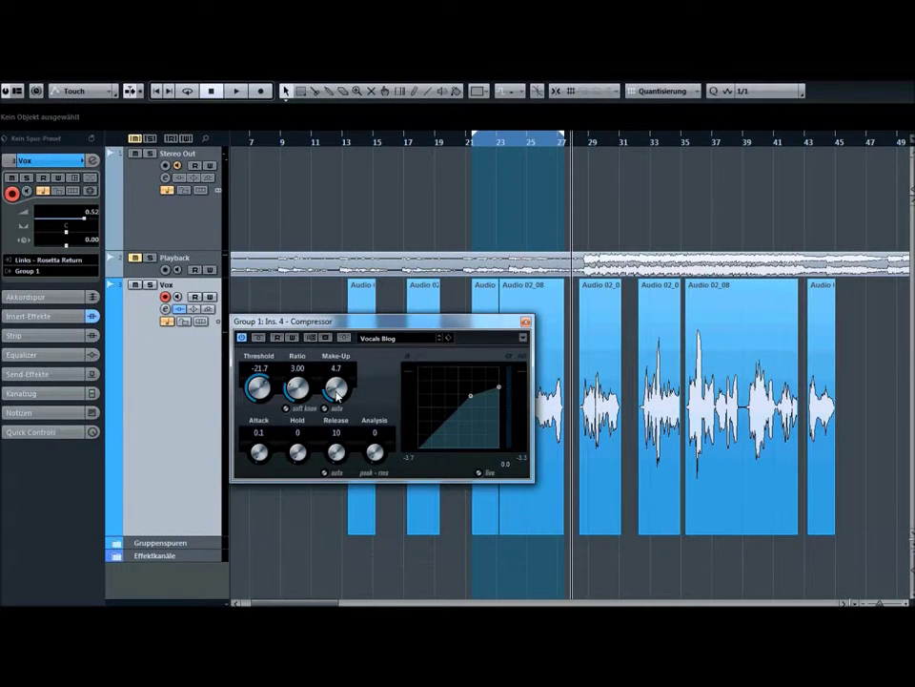
- Set the Make-Up gain to 7.0 dB and drag the threshold down to -23.1 dB
drag(338, 395, 334, 381)
drag(326, 400, 329, 394)
drag(474, 400, 499, 389)
- Drag the Attack knob upward until the attack reads 10.1
mouse_move(259, 451)
mouse_down()
mouse_move(255, 436)
mouse_move(253, 470)
mouse_move(252, 441)
mouse_move(255, 452)
mouse_up()
drag(256, 465, 257, 459)
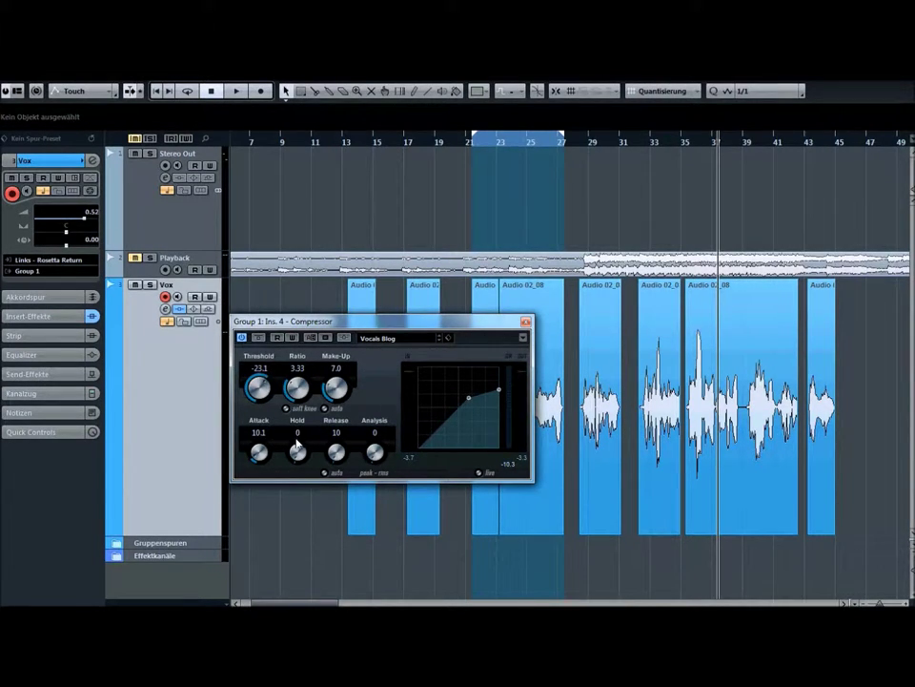
- Try several Hold times on the Compressor, leave Hold at 100, and switch release to automatic
drag(297, 442, 303, 471)
drag(304, 472, 298, 448)
click(324, 473)
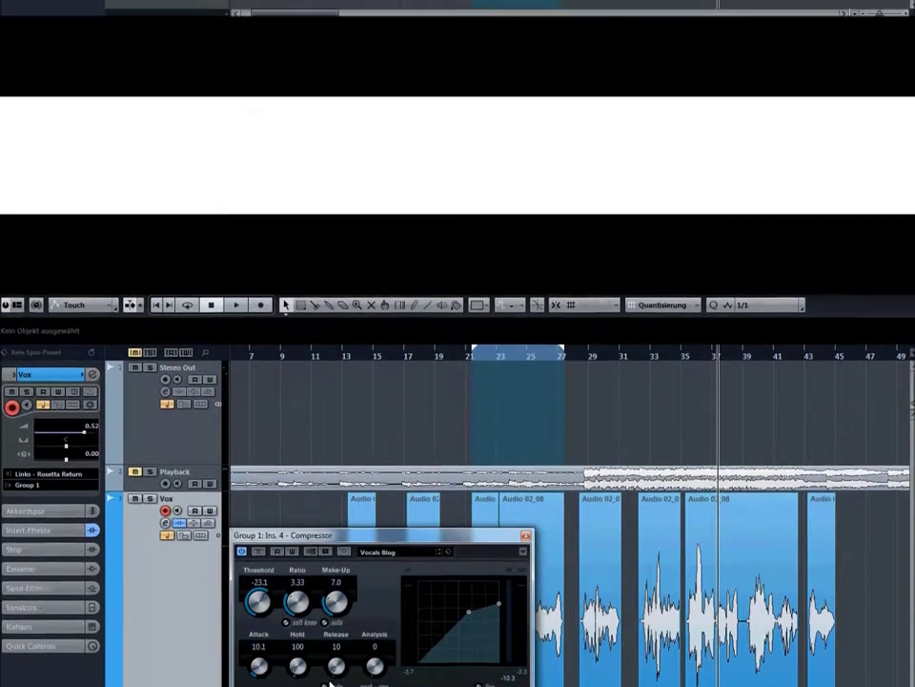
click(372, 464)
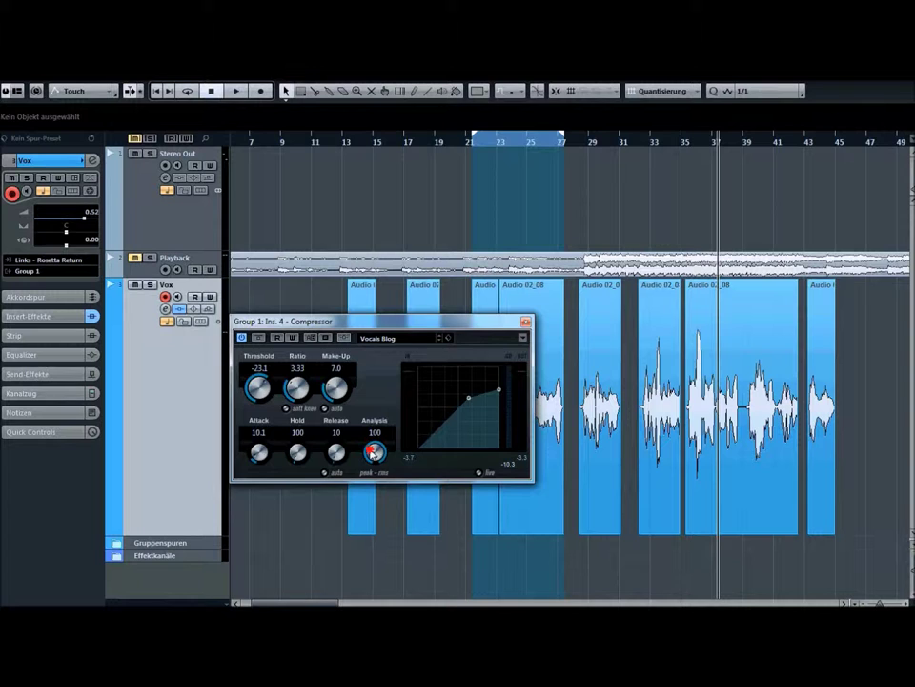
drag(383, 456, 378, 406)
drag(259, 386, 309, 510)
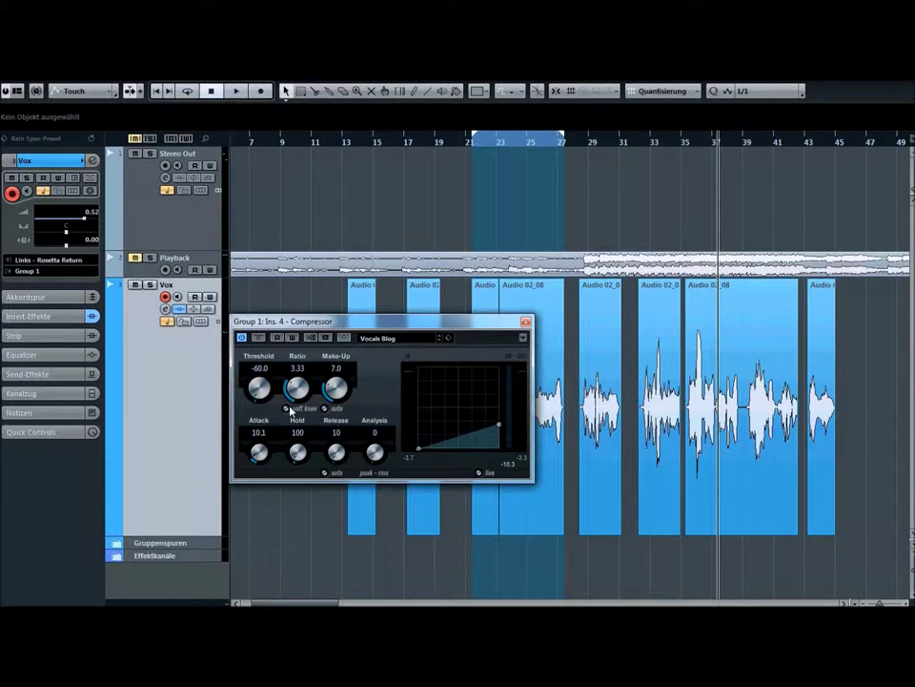
- Drag the Compressor's Ratio down to 1.00 so nothing is compressed
drag(297, 386, 347, 517)
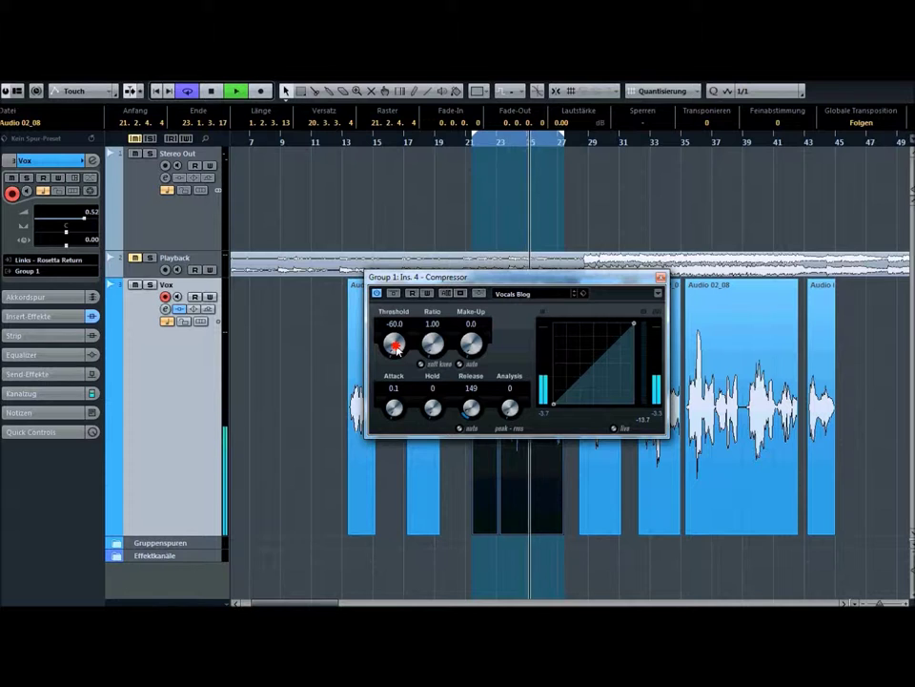
- While the vocal plays, raise Ratio to 3.00, Threshold to -23.1 and Make-Up to 6.0
drag(423, 340, 432, 325)
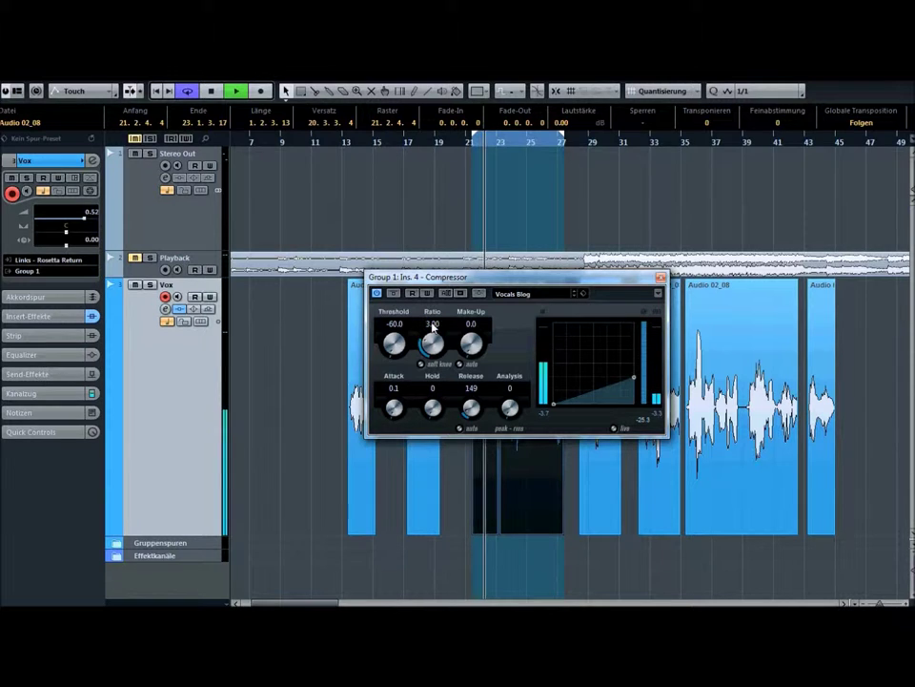
drag(392, 342, 392, 336)
drag(469, 339, 468, 316)
drag(399, 349, 416, 323)
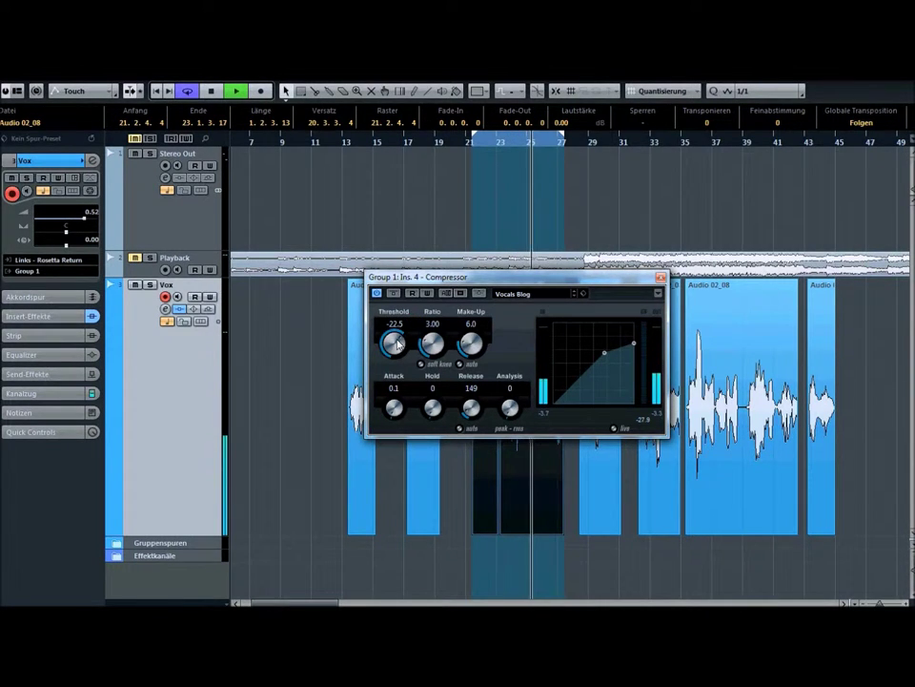
click(397, 343)
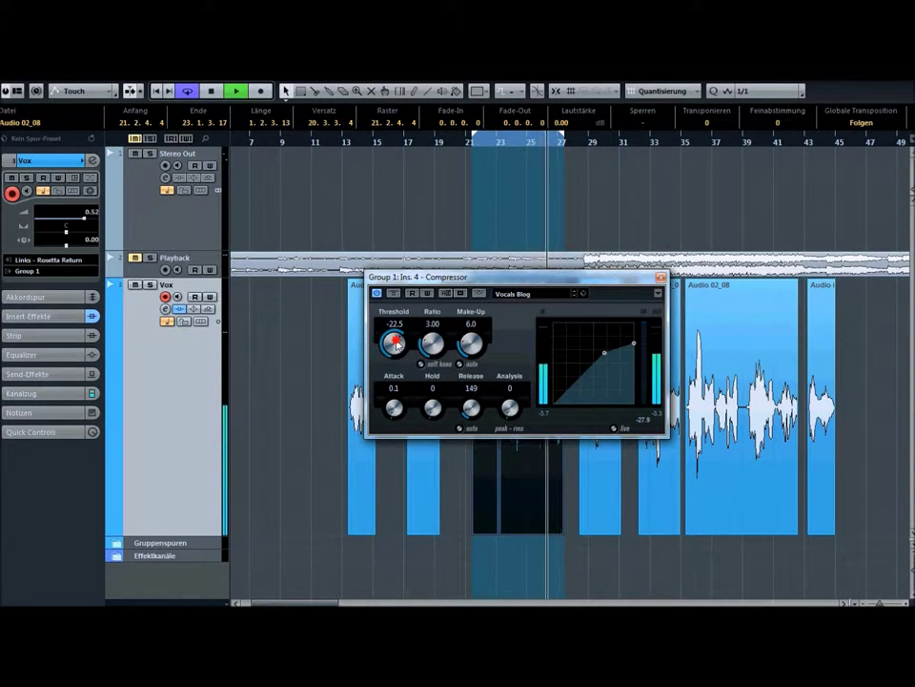
drag(397, 344, 395, 349)
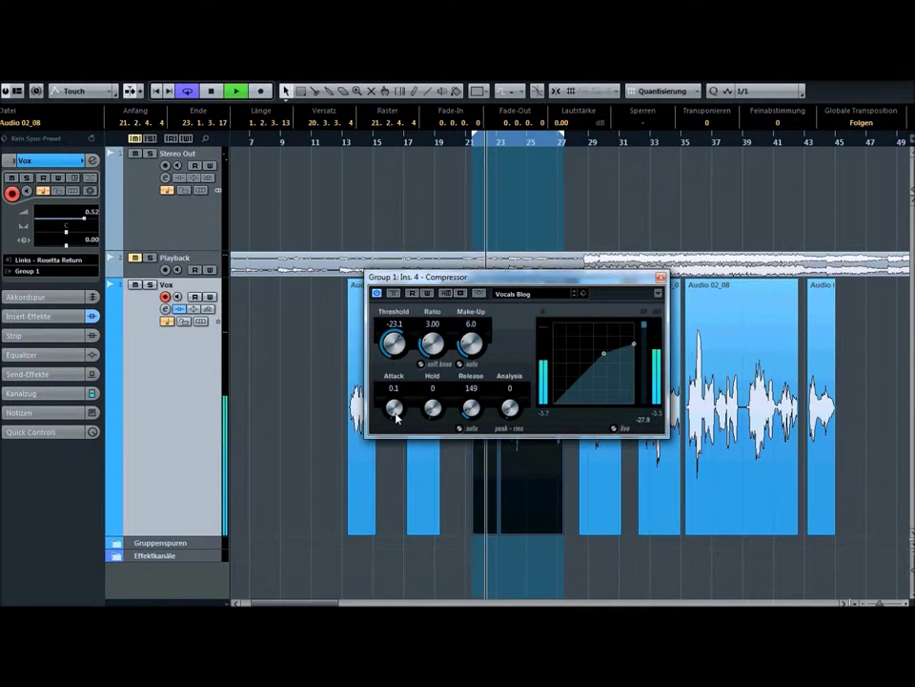
- Slow the Compressor's Attack to 7.1 and set Hold to 25
drag(397, 417, 432, 414)
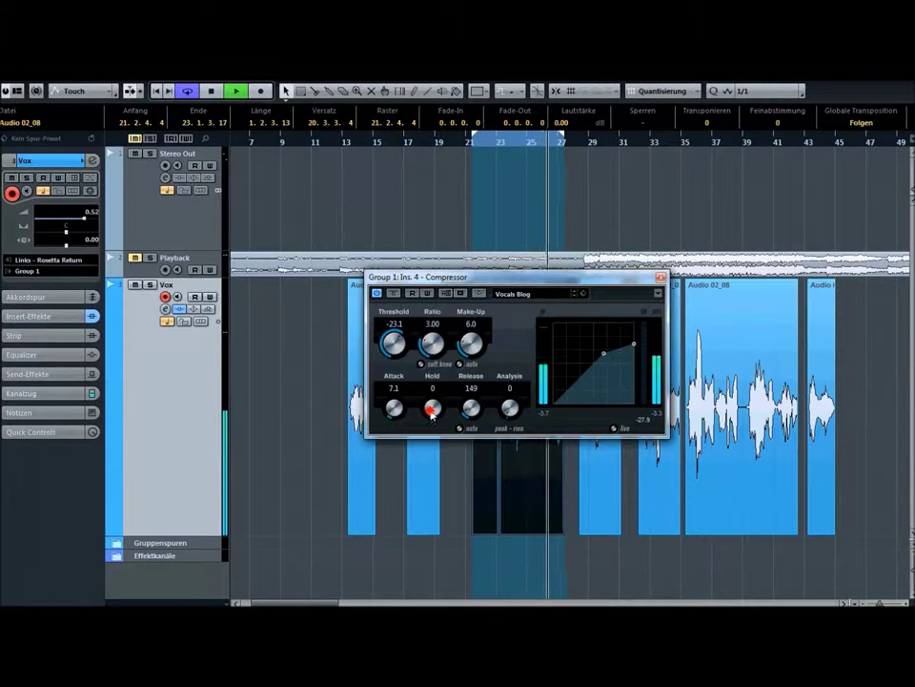
scroll(432, 414, up, 5)
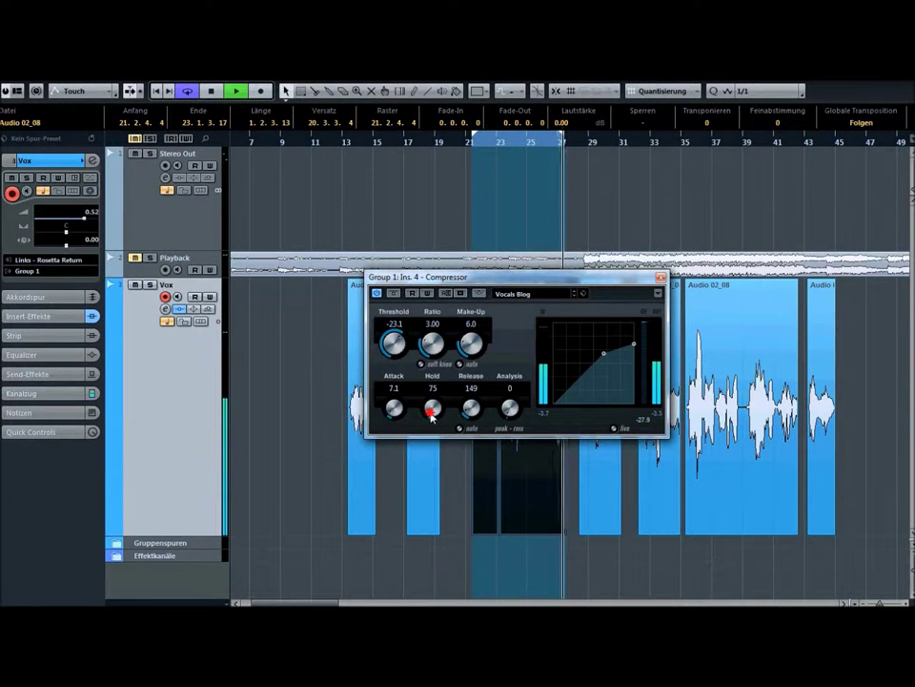
scroll(432, 414, down, 2)
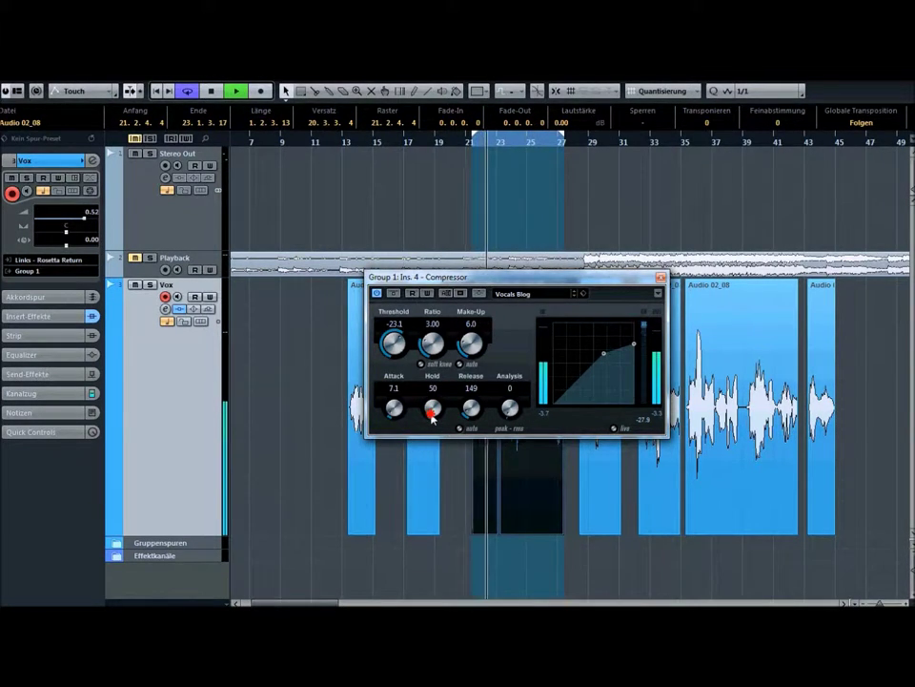
scroll(432, 414, down, 2)
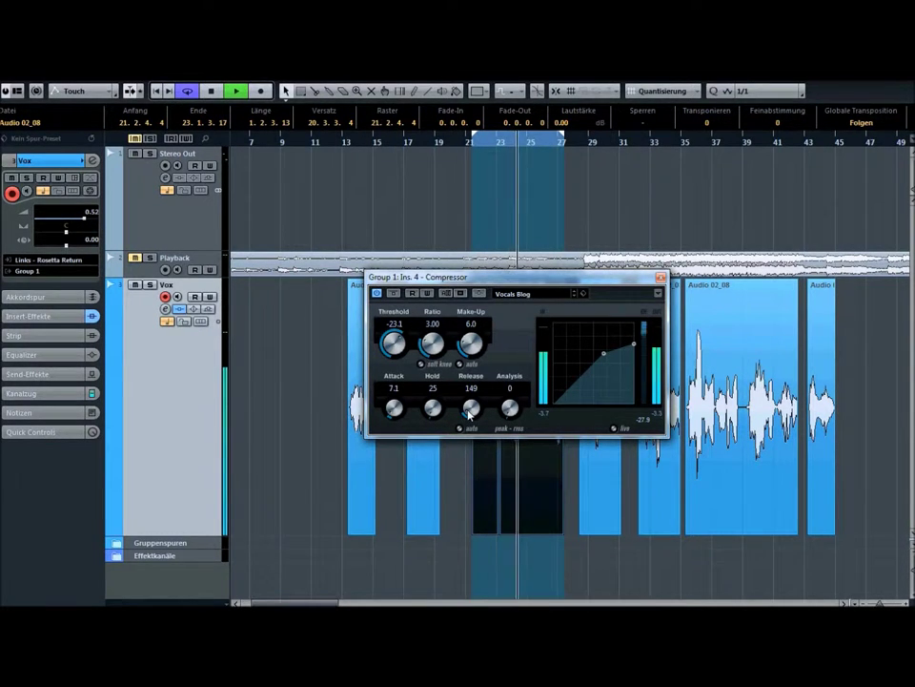
- Lengthen the Compressor's Release from 149 to 159, then stop playback
mouse_move(469, 413)
mouse_down()
mouse_move(475, 378)
mouse_move(460, 409)
mouse_move(467, 413)
mouse_up()
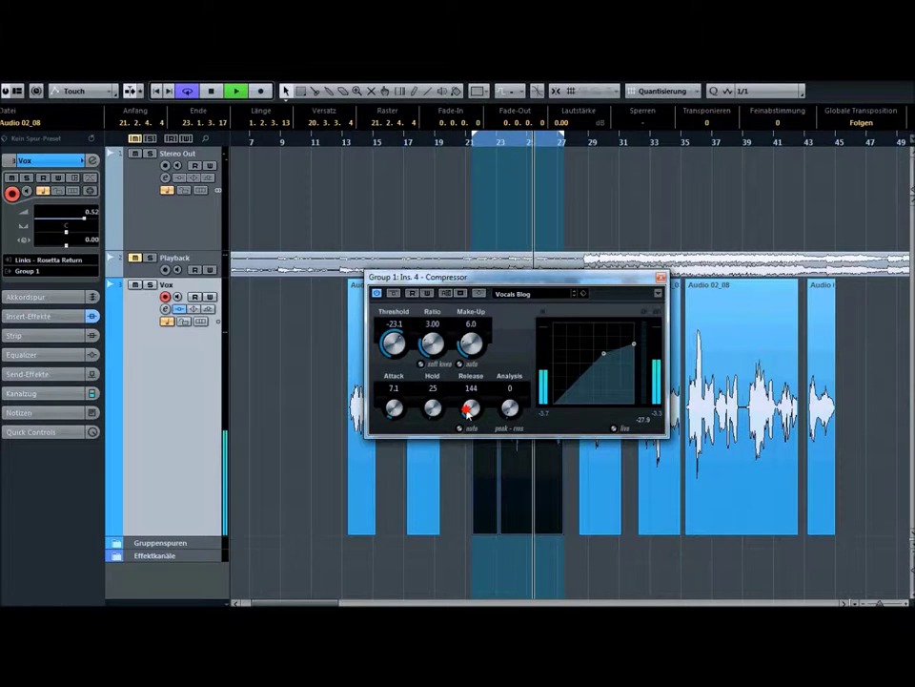
drag(467, 411, 470, 408)
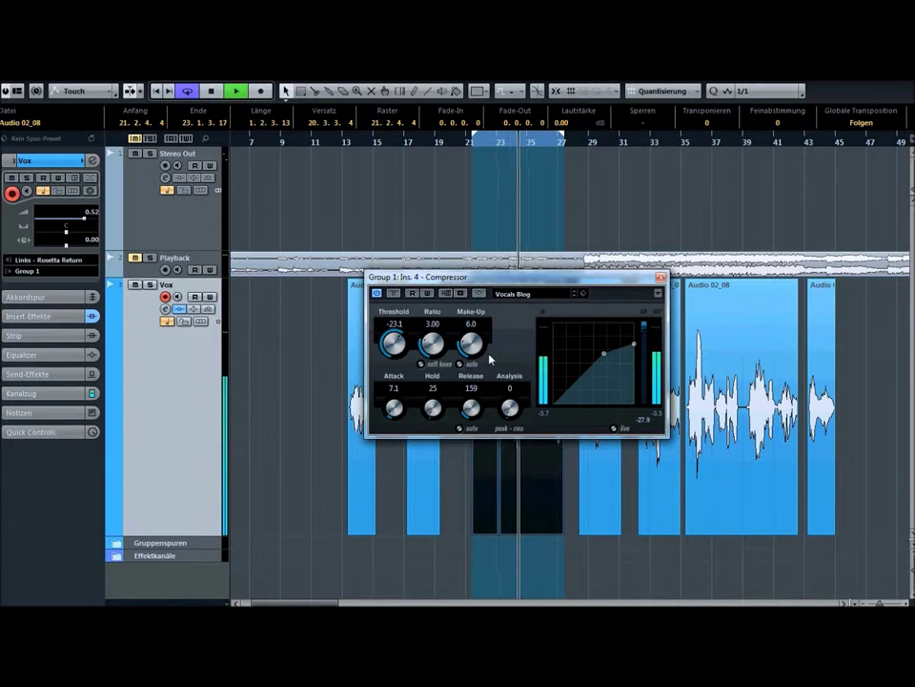
key(space)
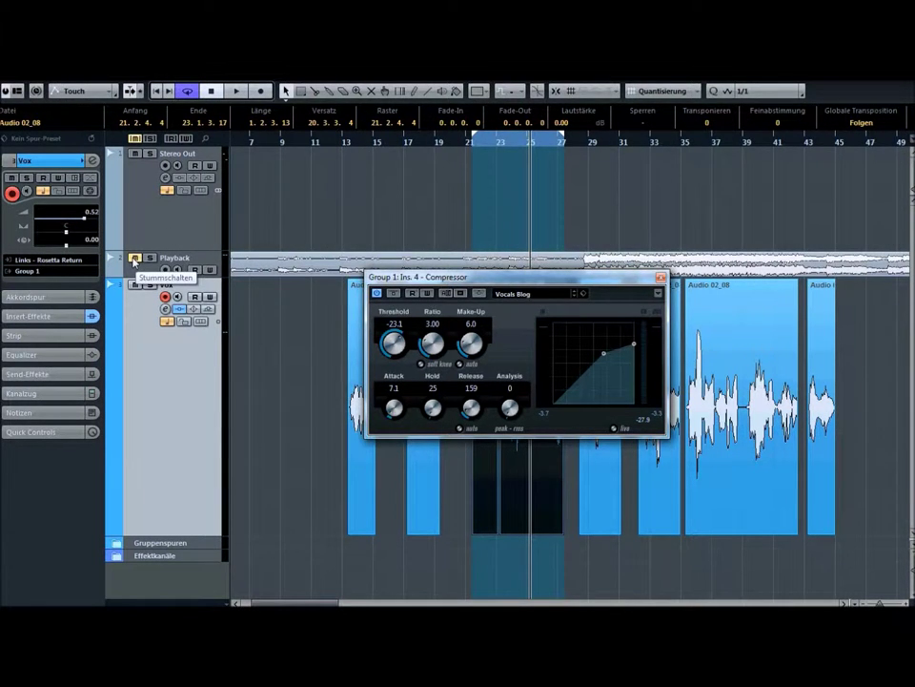
- Play the vocal again from bar 21, lift Make-Up from 6.0 to 7.3, and stop
drag(453, 143, 486, 145)
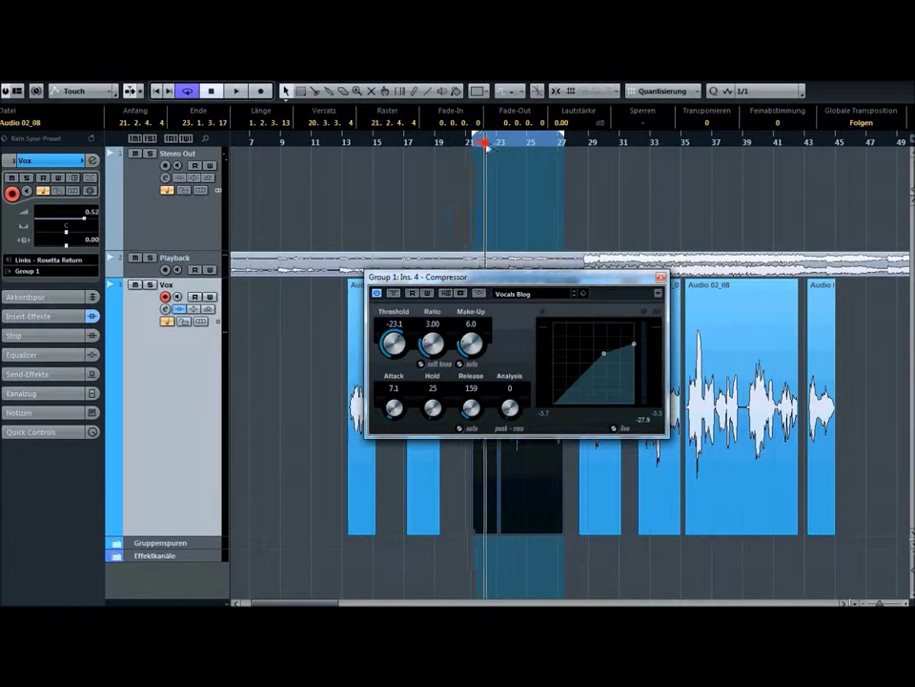
key(space)
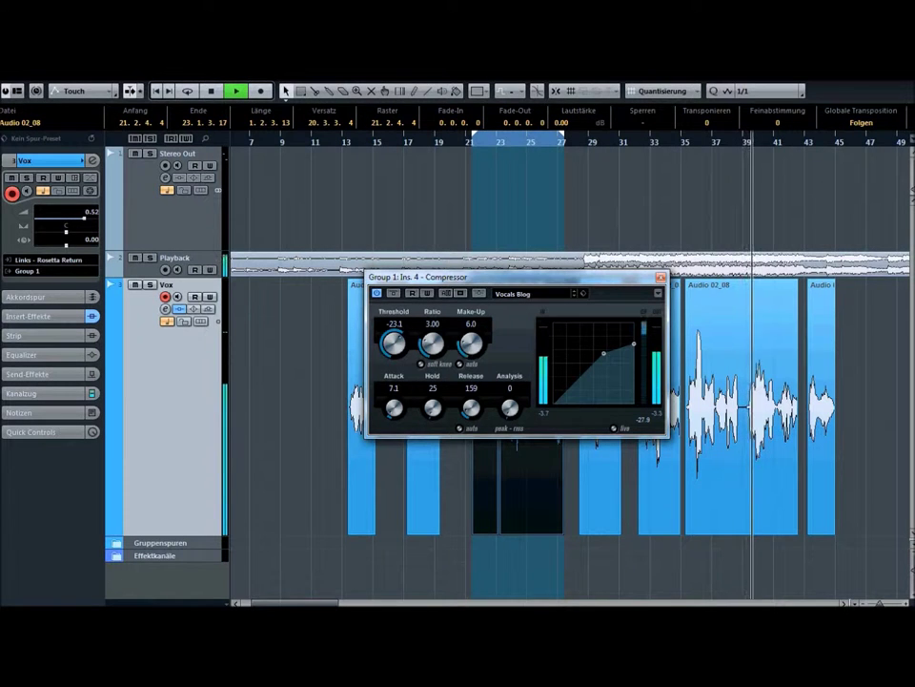
drag(473, 344, 479, 339)
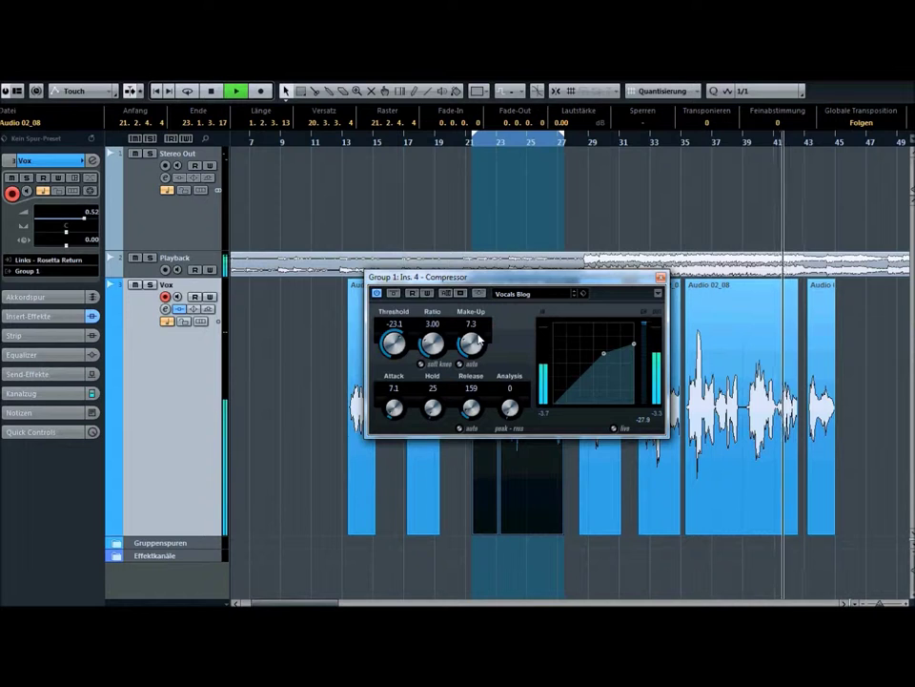
key(space)
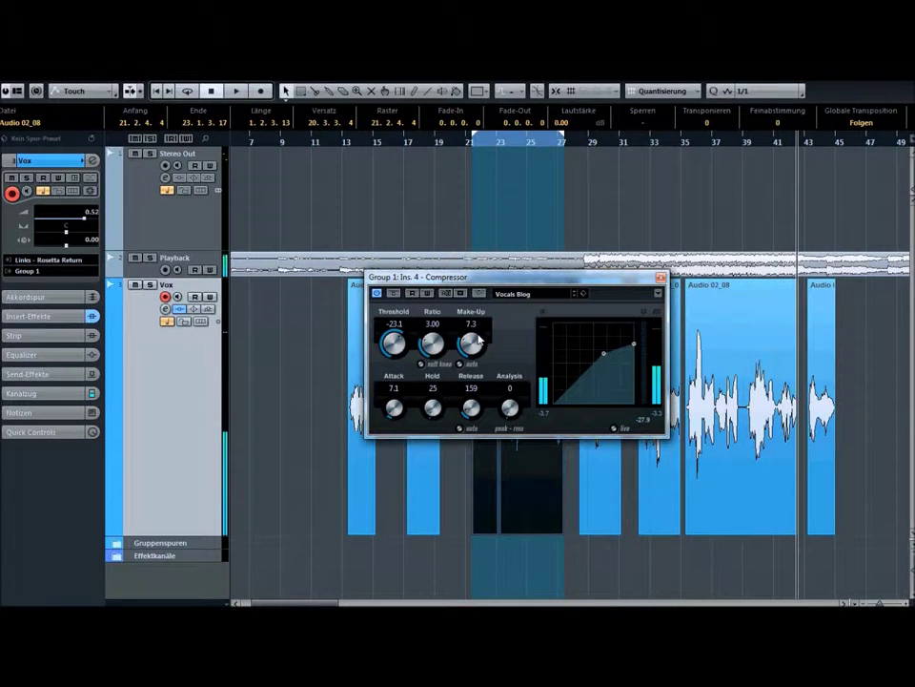